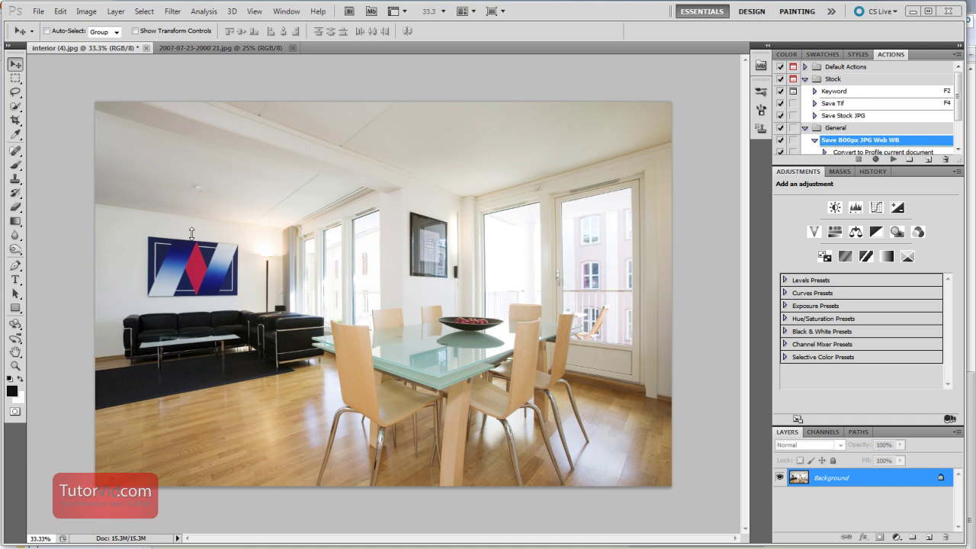
# Look over the farm field photo and the room interior photo
pyautogui.click(245, 48)
pyautogui.click(113, 49)
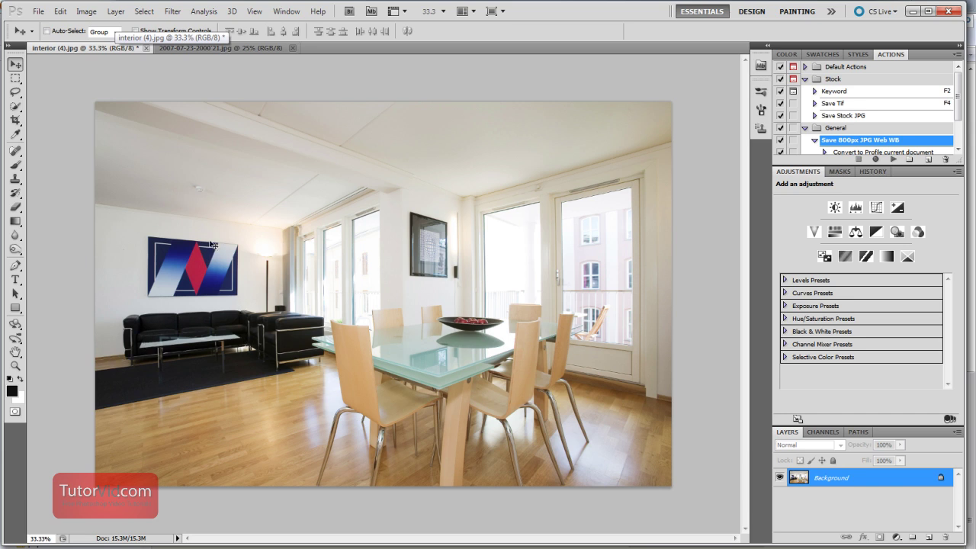
pyautogui.scroll(1, 213, 190)
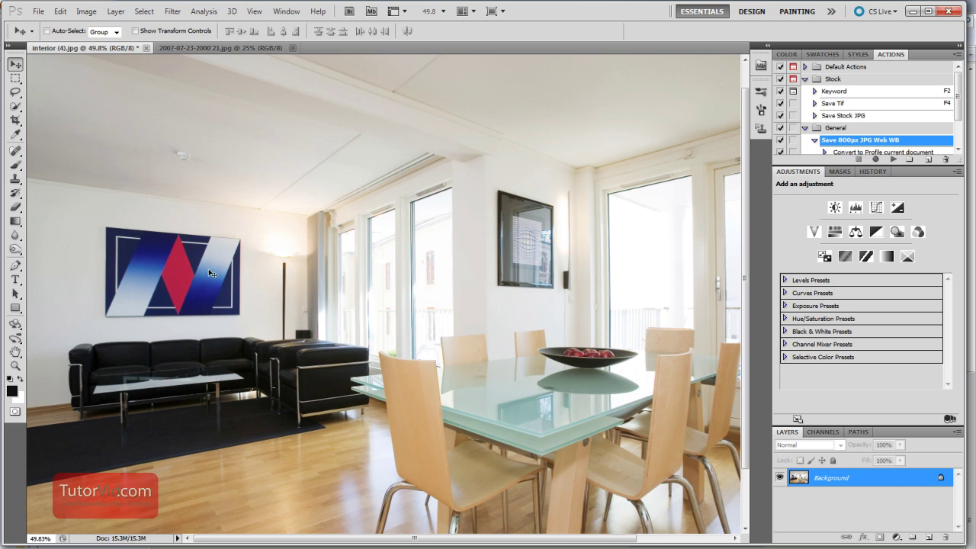
# Create Untitled-1 at 100 × 100 pixels with Transparent background contents
pyautogui.click(40, 11)
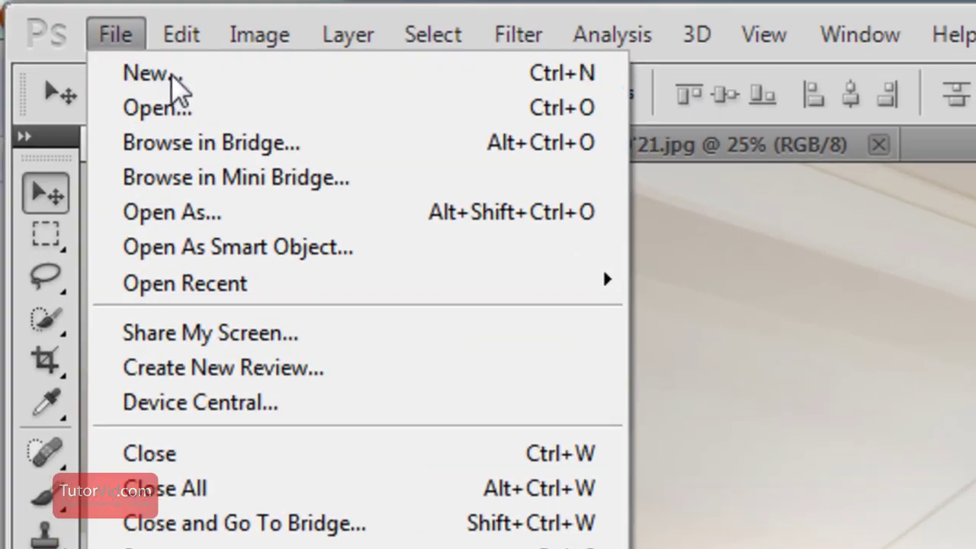
pyautogui.click(57, 27)
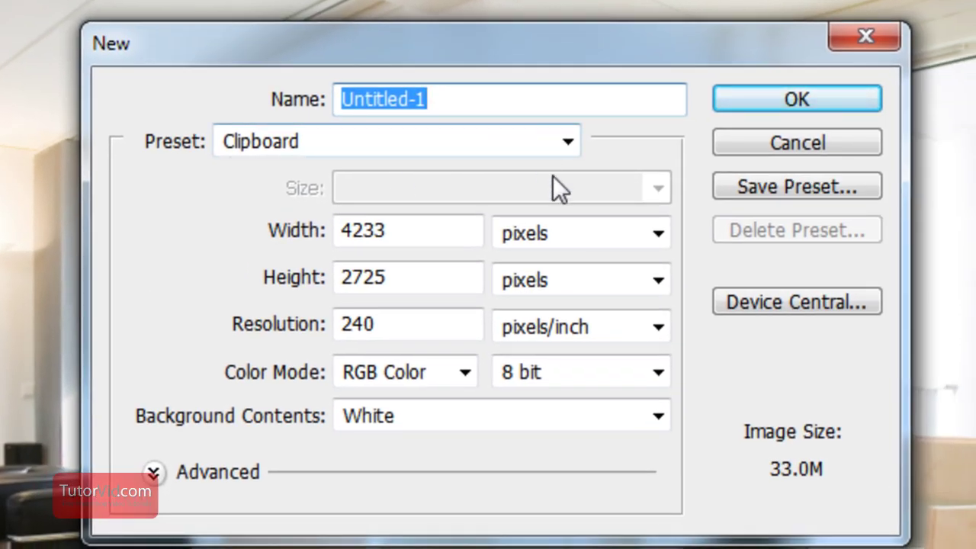
pyautogui.moveTo(450, 226); pyautogui.dragTo(231, 248)
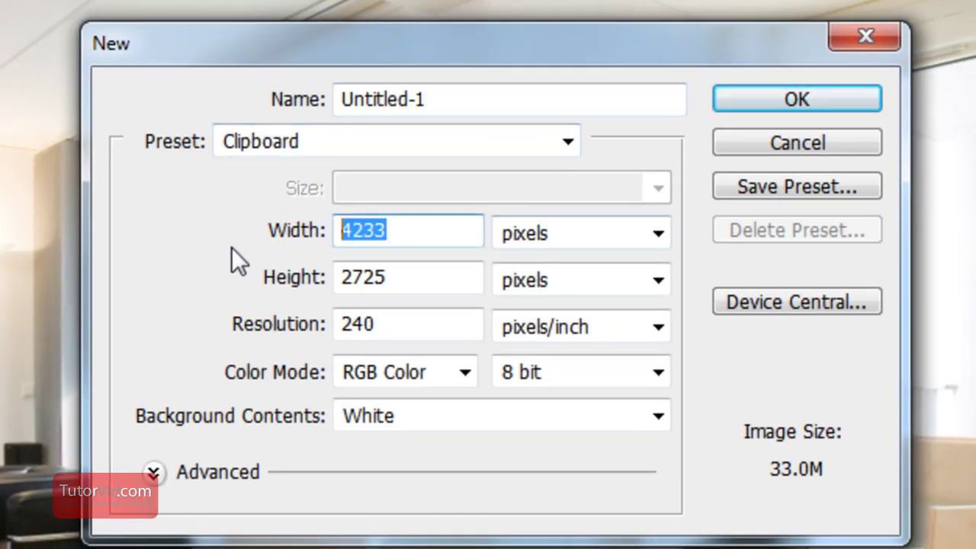
pyautogui.write('100')
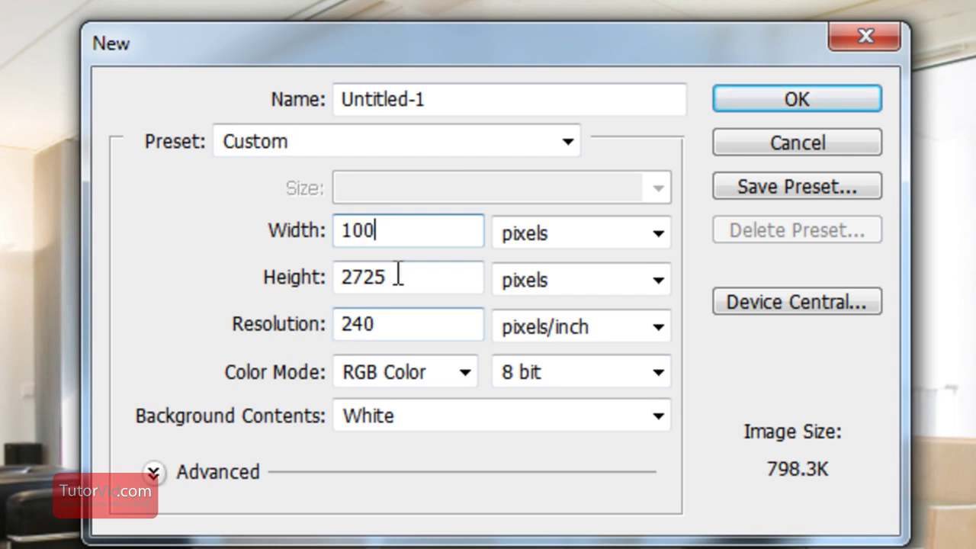
pyautogui.moveTo(458, 276); pyautogui.dragTo(228, 278)
pyautogui.write('100')
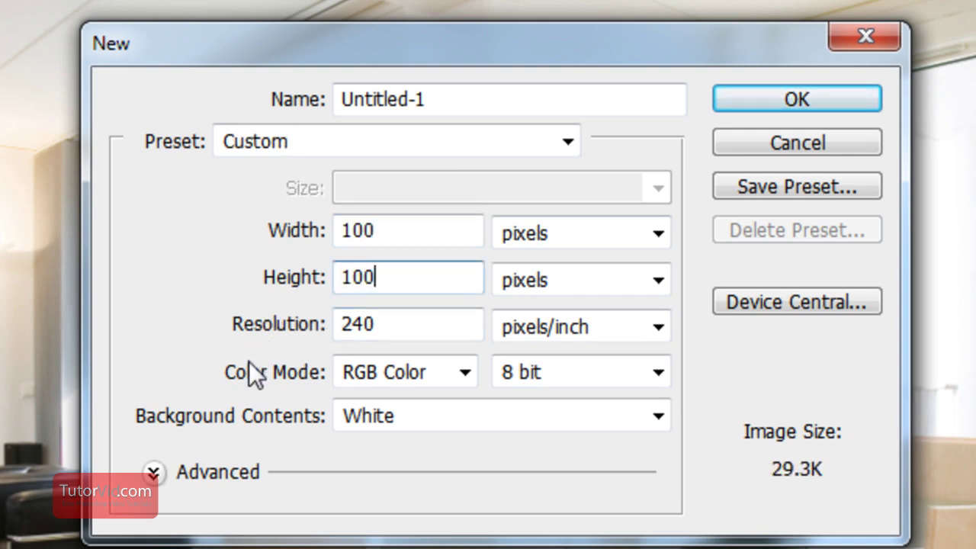
pyautogui.click(462, 417)
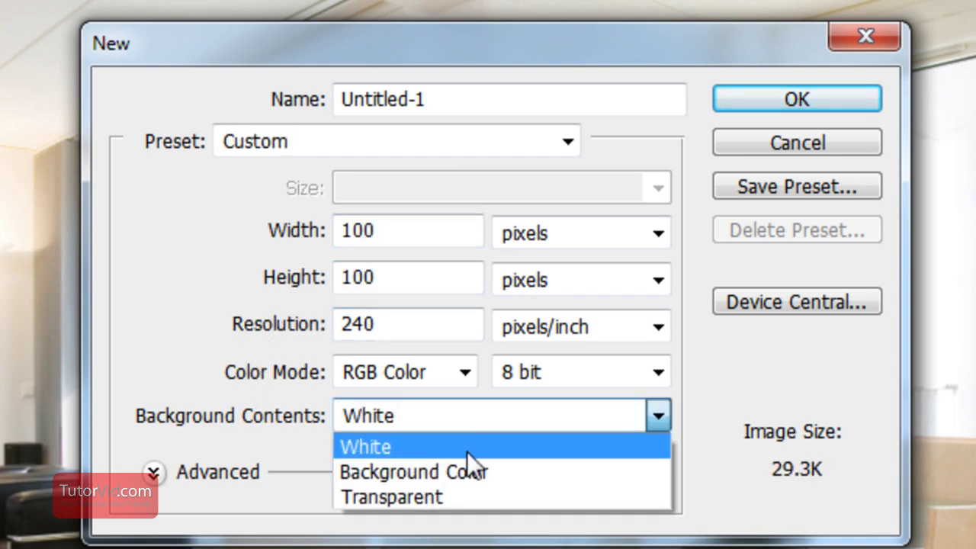
pyautogui.click(474, 495)
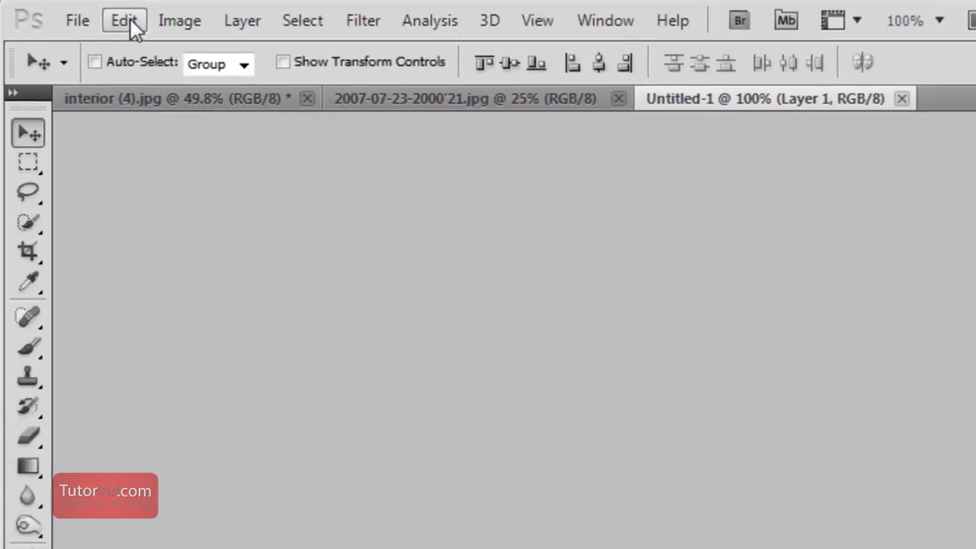
# Stroke the square at 1 px, define it as pattern 'transparent gr', and return to interior (4).jpg
pyautogui.click(124, 20)
pyautogui.click(269, 418)
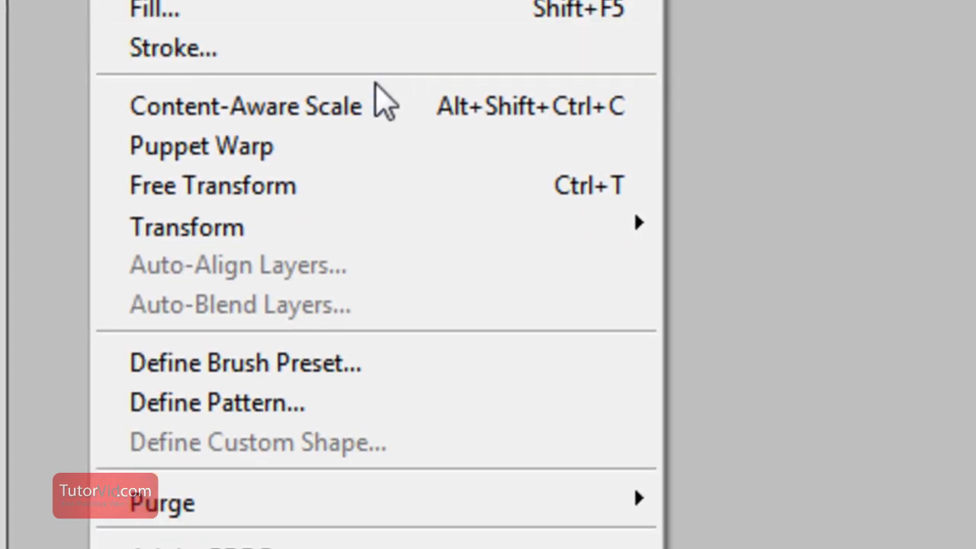
pyautogui.click(303, 412)
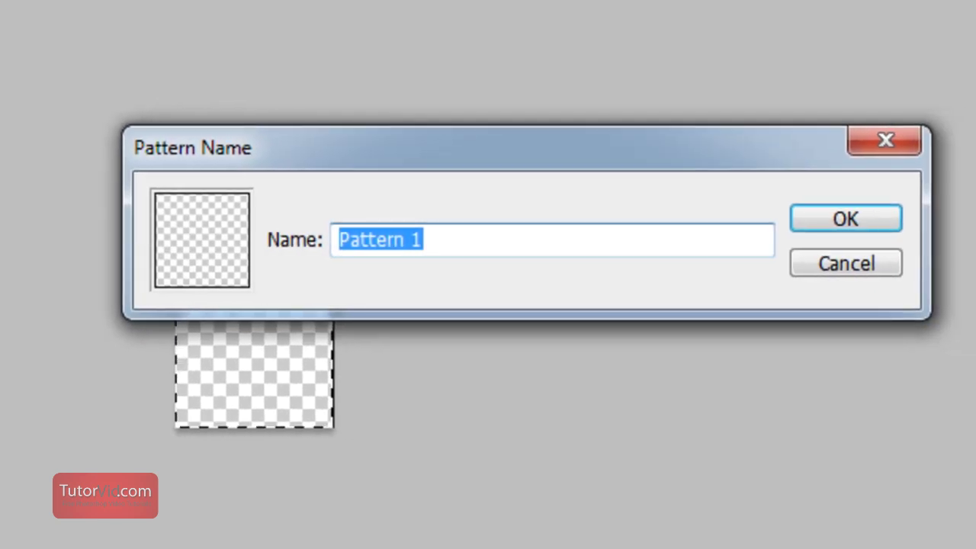
pyautogui.write('t')
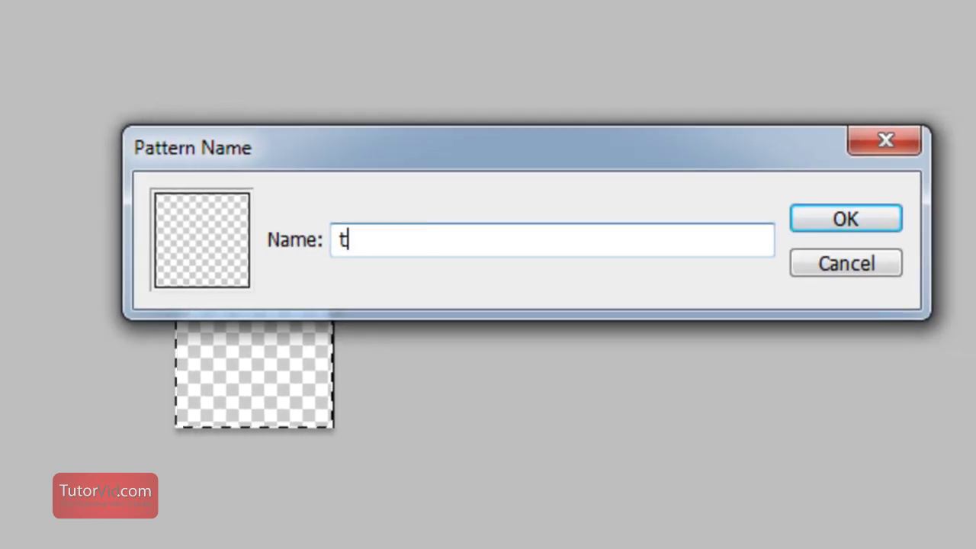
pyautogui.write('ransparent gr')
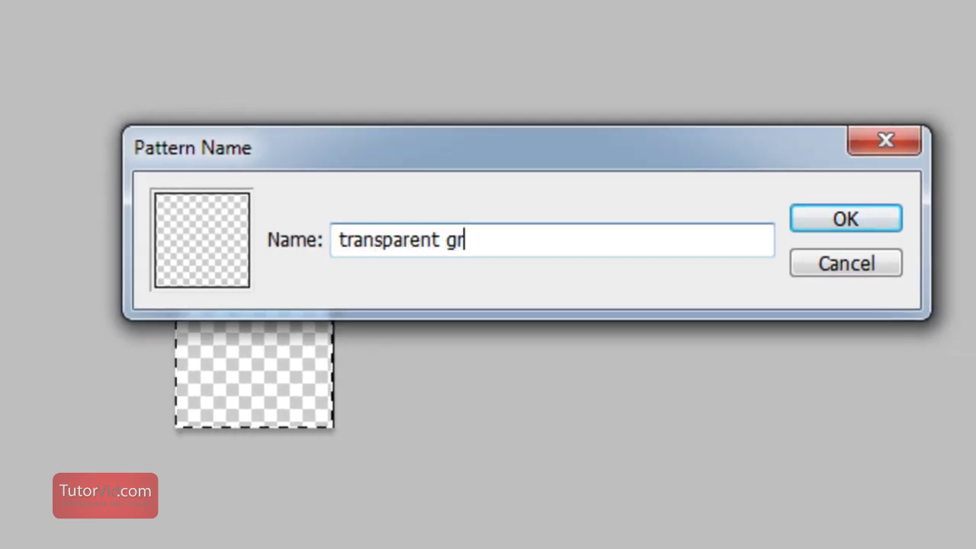
pyautogui.press('Return')
pyautogui.click(177, 100)
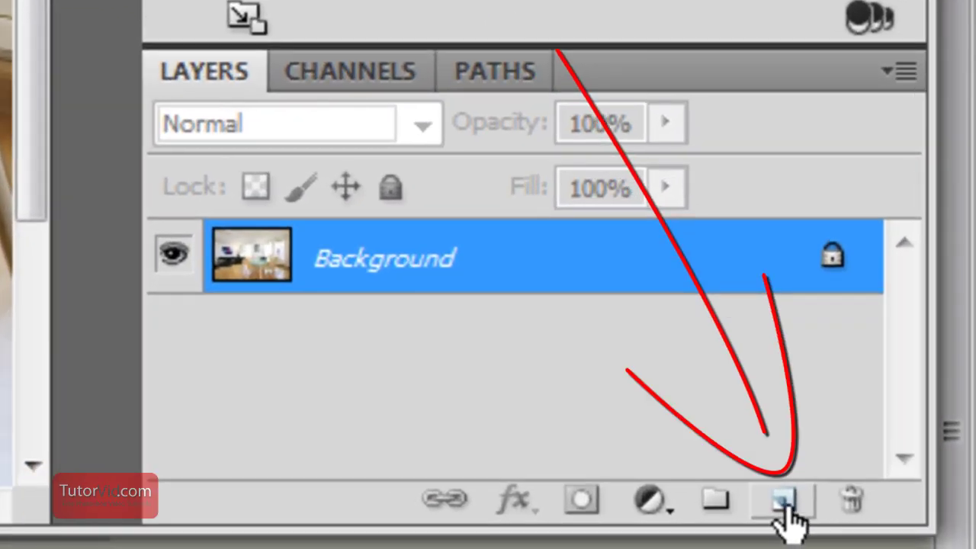
# Add Layer 1 and set the Fill to use the 'transparent gr' custom pattern
pyautogui.click(783, 505)
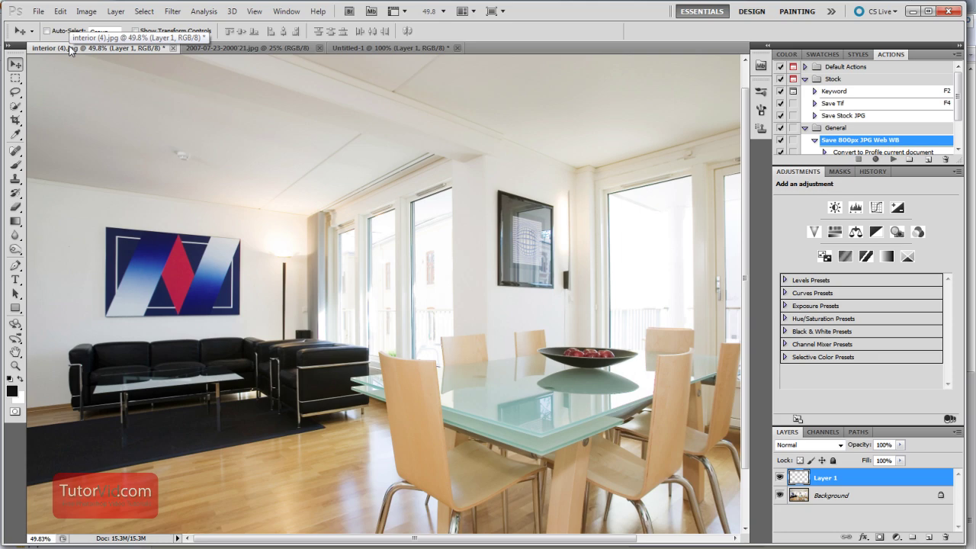
pyautogui.hotkey('shift', 'BackSpace')
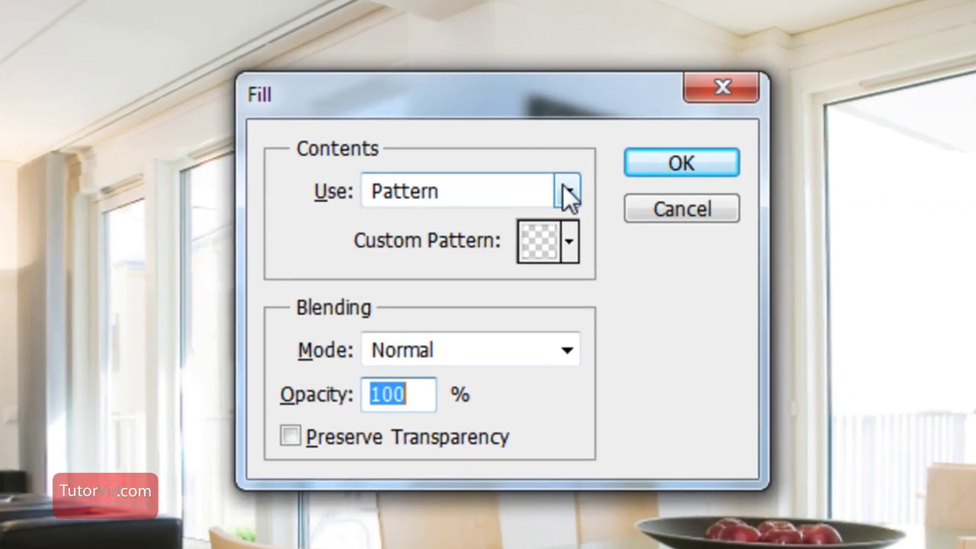
pyautogui.click(553, 199)
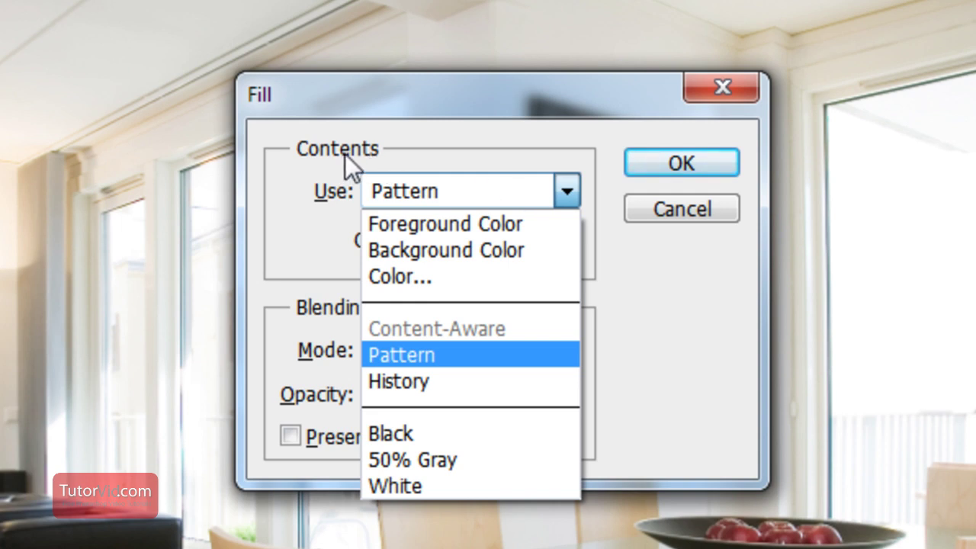
pyautogui.click(458, 223)
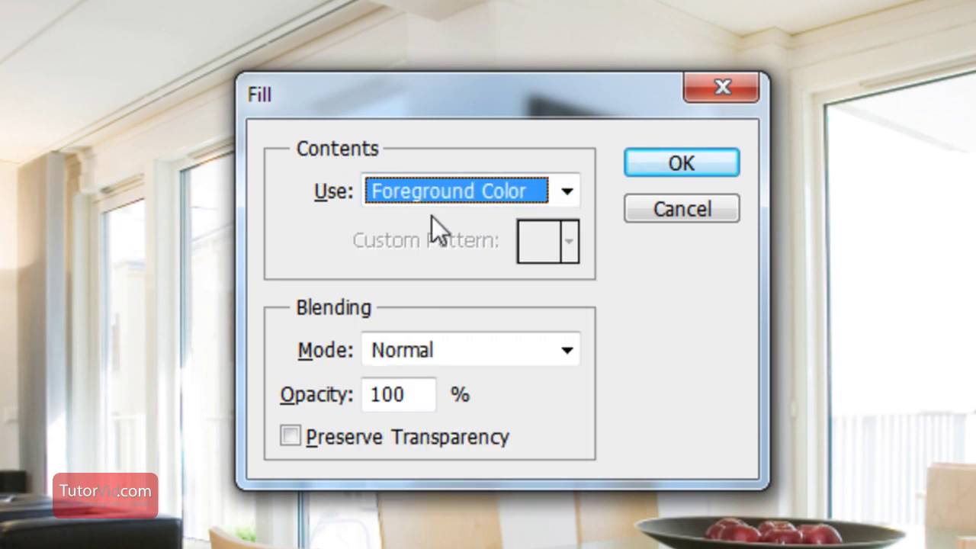
pyautogui.click(568, 196)
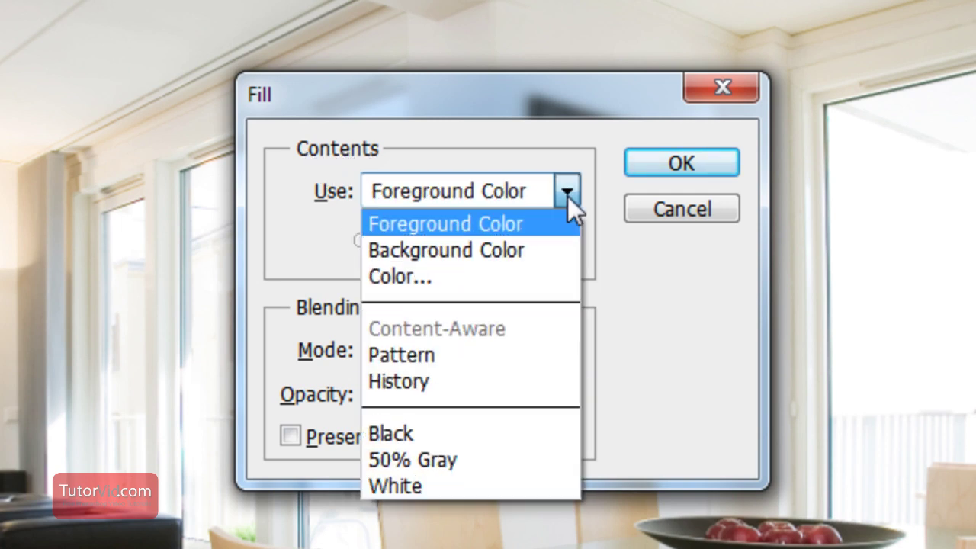
pyautogui.click(457, 355)
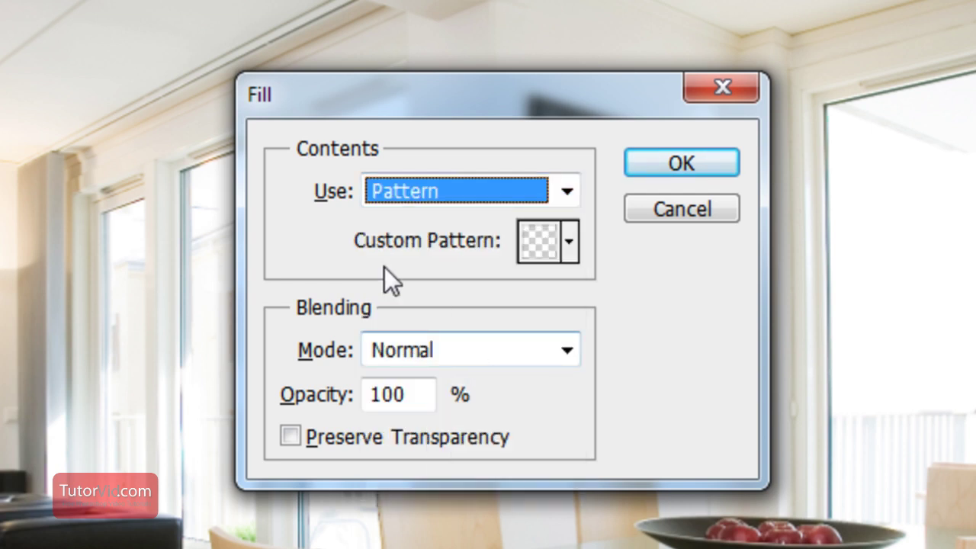
pyautogui.click(569, 247)
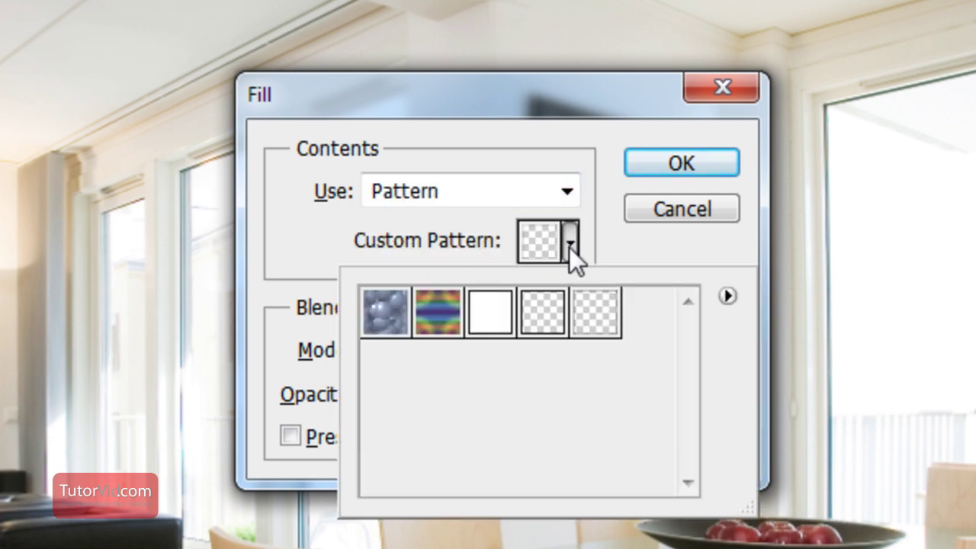
pyautogui.click(603, 329)
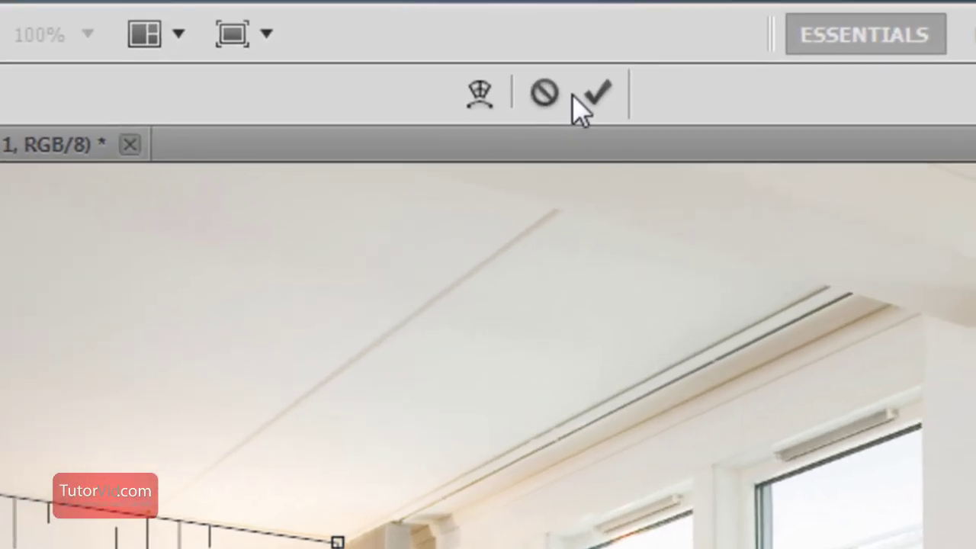
# Commit the distortion so Layer 1's grid follows the sofa wall's perspective
pyautogui.click(578, 94)
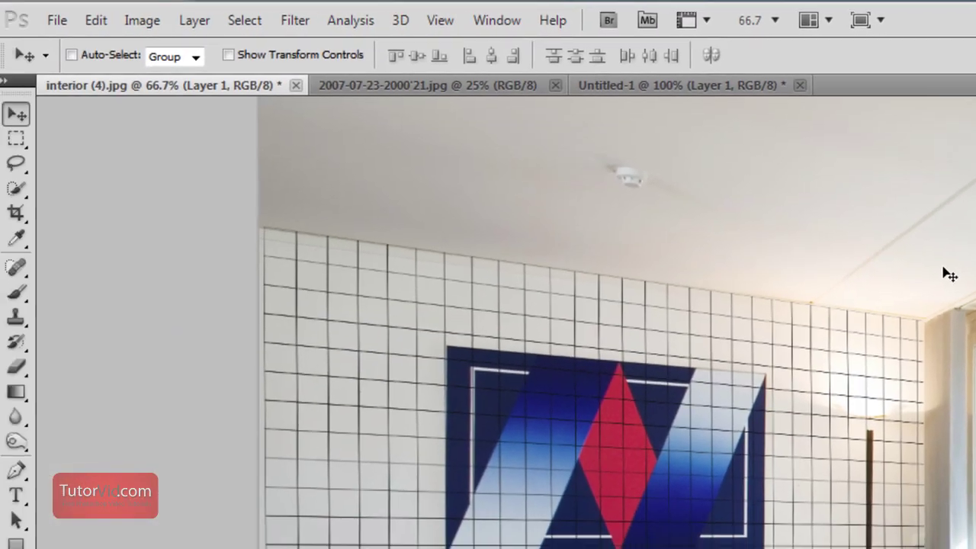
# Select all of the farm field photo, copy it, and switch to interior (4).jpg
pyautogui.click(462, 79)
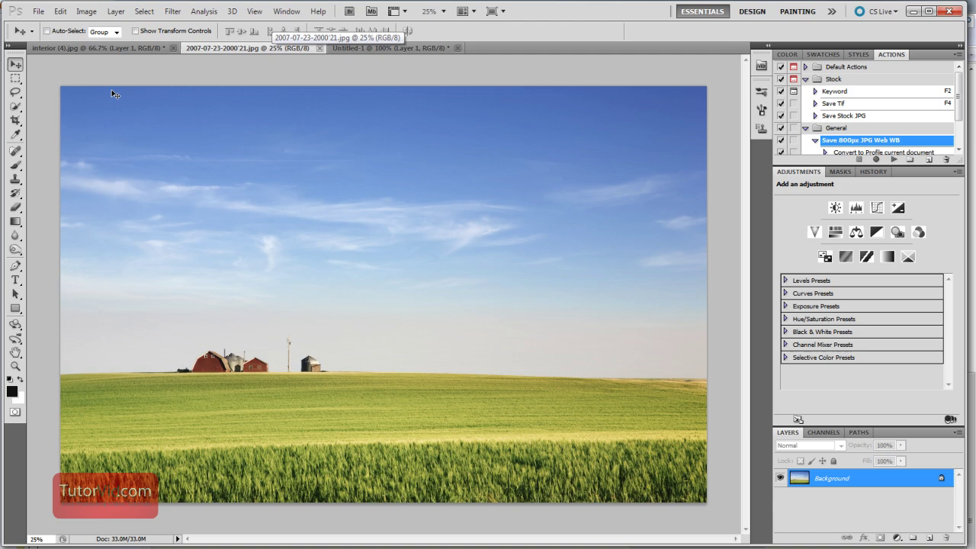
pyautogui.hotkey('ctrl', 'a')
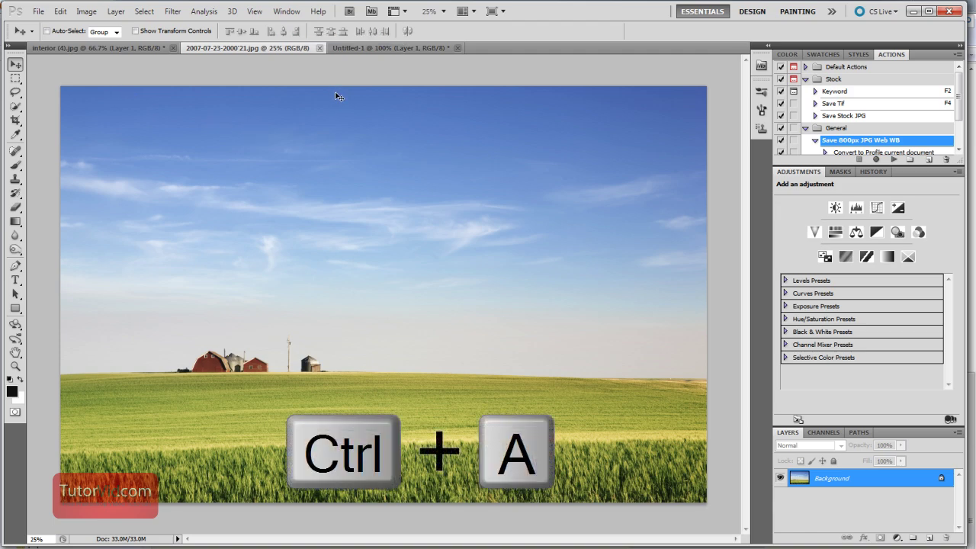
pyautogui.click(144, 11)
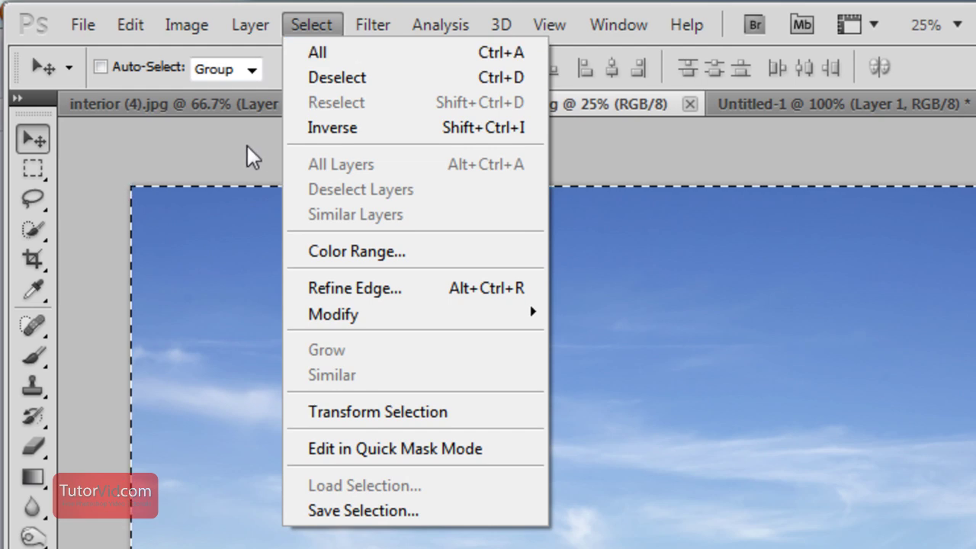
pyautogui.click(171, 107)
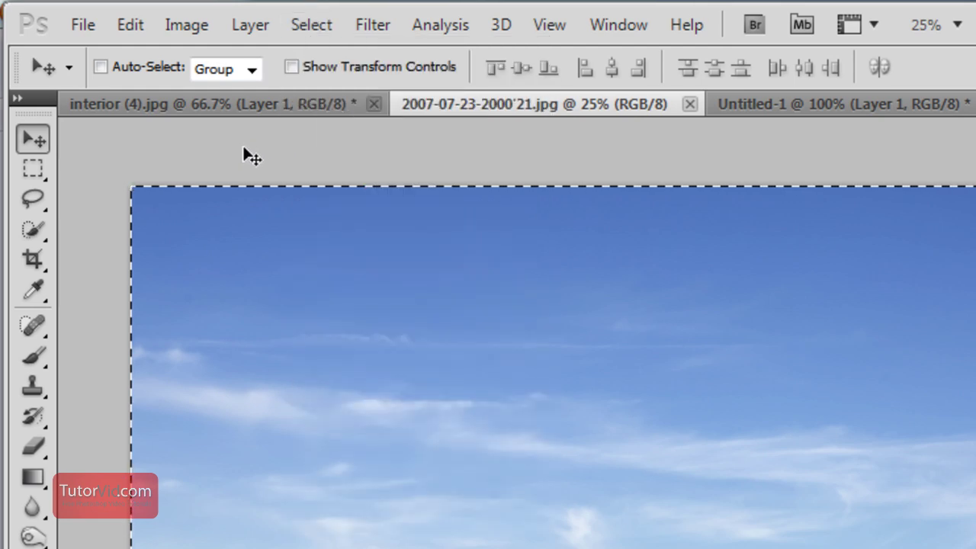
pyautogui.click(132, 27)
pyautogui.click(218, 201)
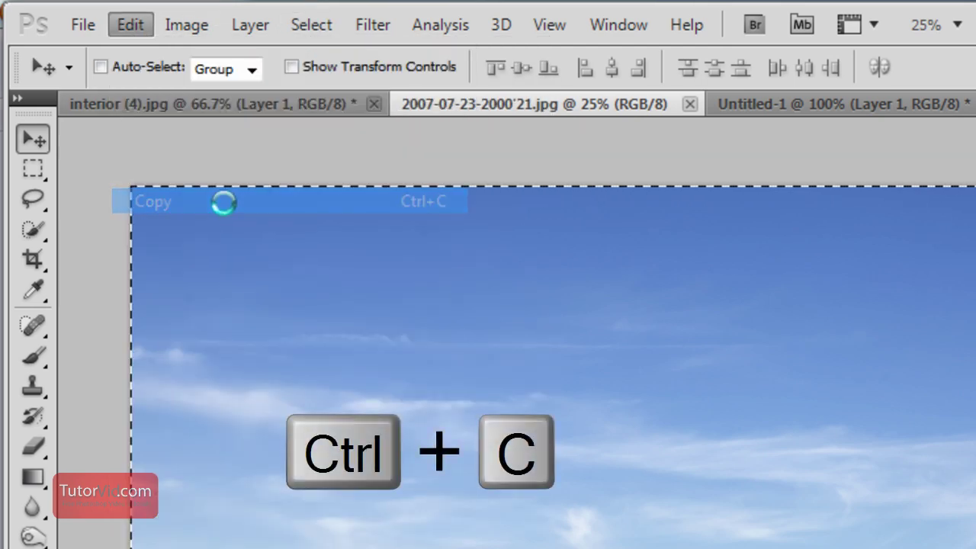
pyautogui.click(176, 104)
pyautogui.click(130, 25)
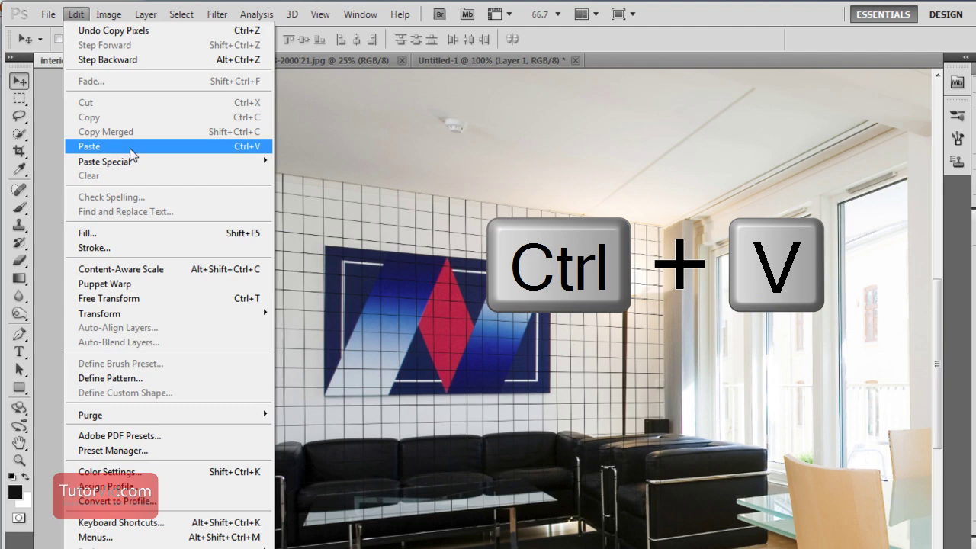
# Paste the farm landscape as Layer 2, zoom out, and drag it higher on the canvas
pyautogui.click(217, 252)
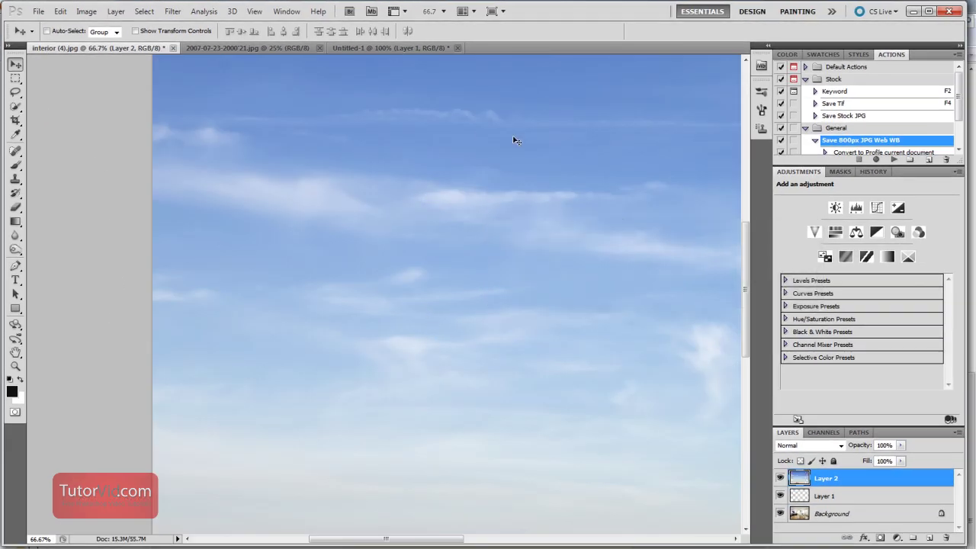
pyautogui.hotkey('ctrl', '-')
pyautogui.hotkey('ctrl', '-')
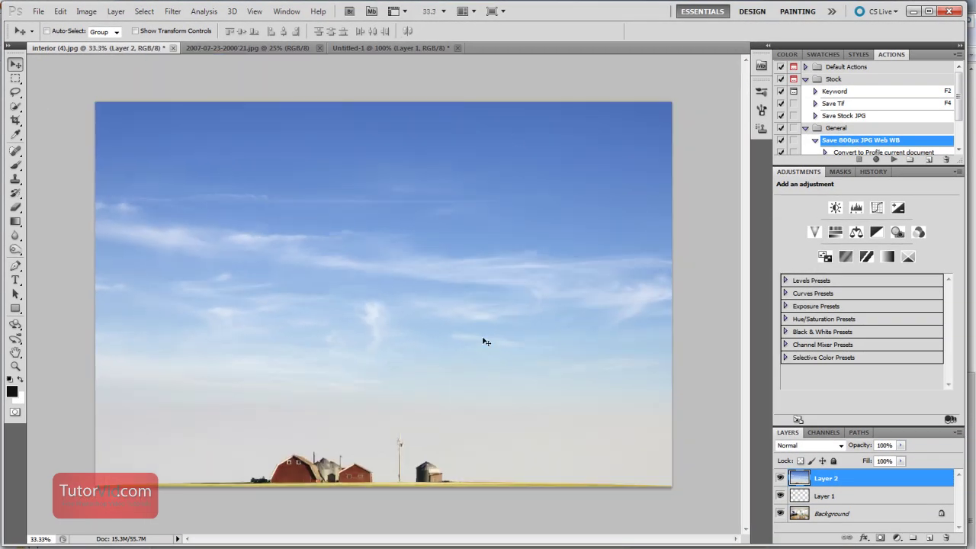
pyautogui.moveTo(520, 393); pyautogui.dragTo(495, 408)
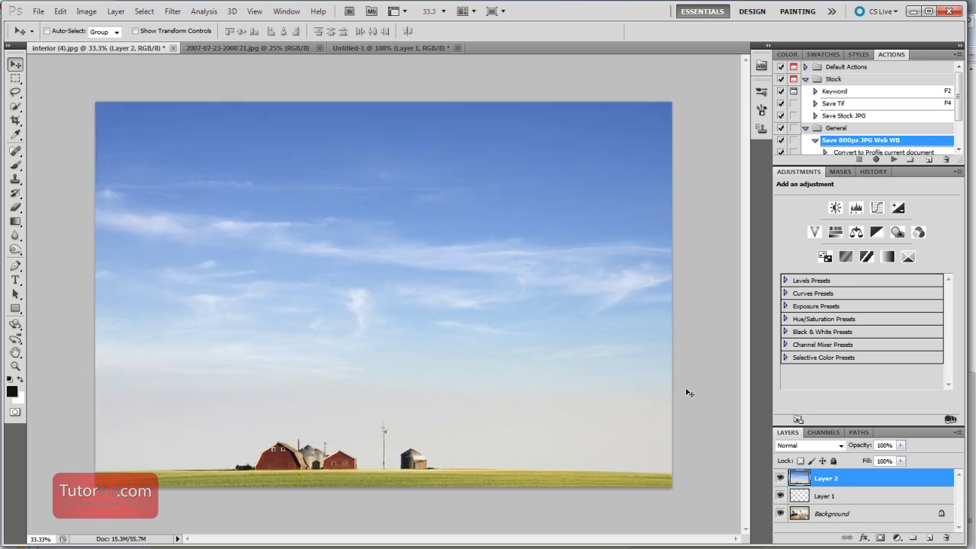
pyautogui.moveTo(572, 447)
pyautogui.mouseDown()
pyautogui.moveTo(579, 424)
pyautogui.moveTo(572, 439)
pyautogui.mouseUp()
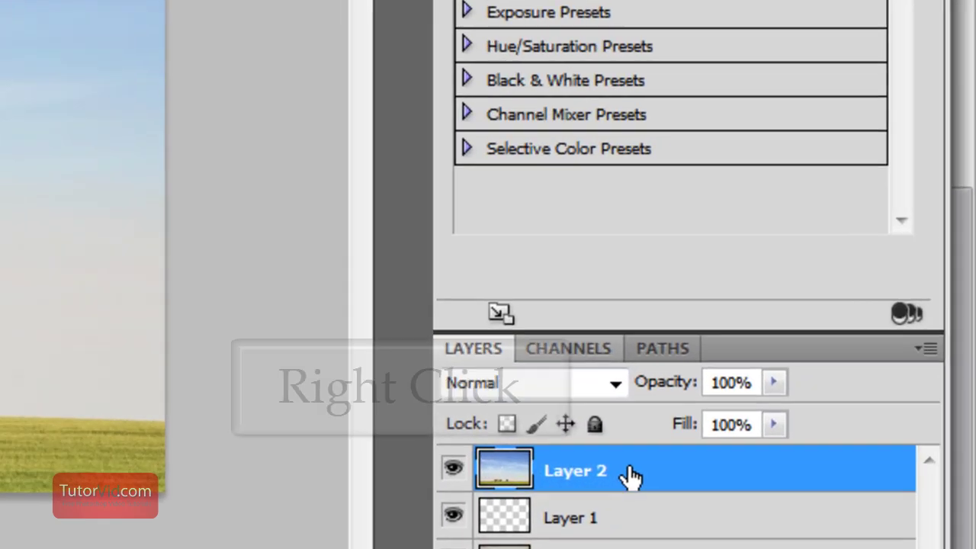
# Convert Layer 2 to a Smart Object and drag it below Layer 1
pyautogui.rightClick(843, 479)
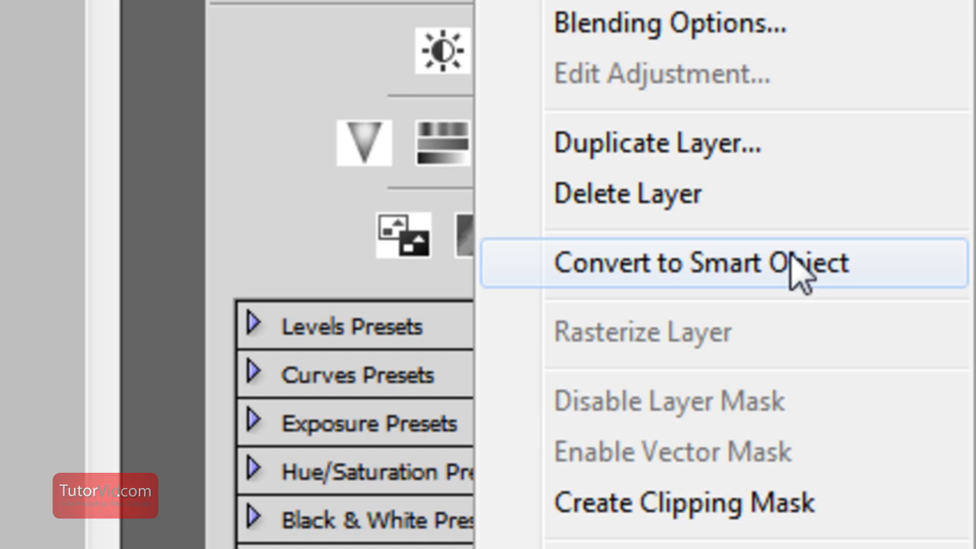
pyautogui.click(800, 267)
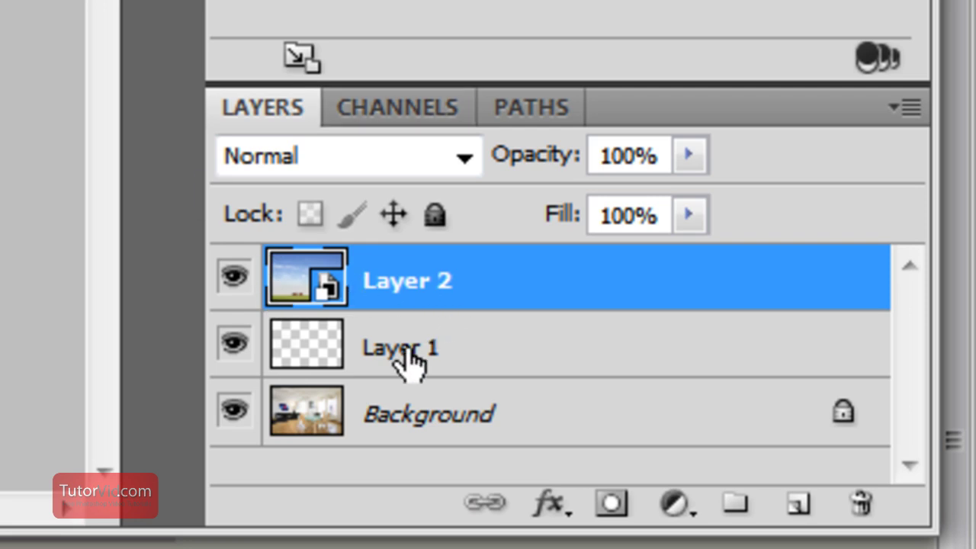
pyautogui.moveTo(475, 283); pyautogui.dragTo(486, 404)
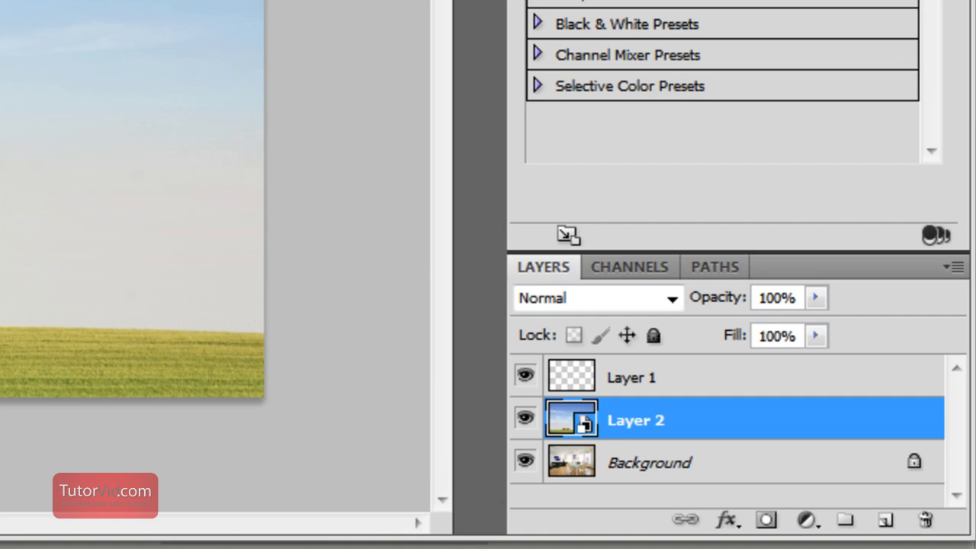
# Scale the landscape down from its top-left corner and nudge it over the sofa wall
pyautogui.hotkey('ctrl', 't')
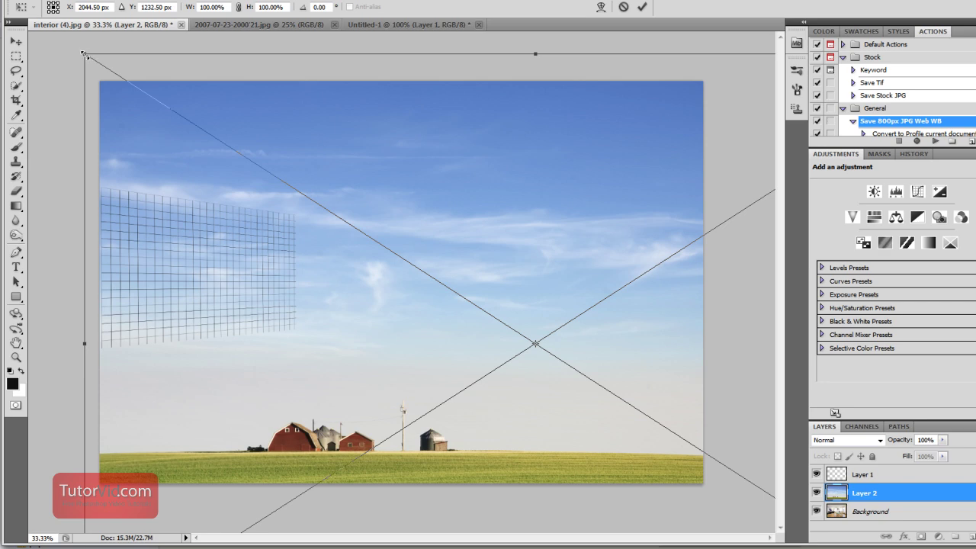
pyautogui.moveTo(84, 54); pyautogui.dragTo(142, 351)
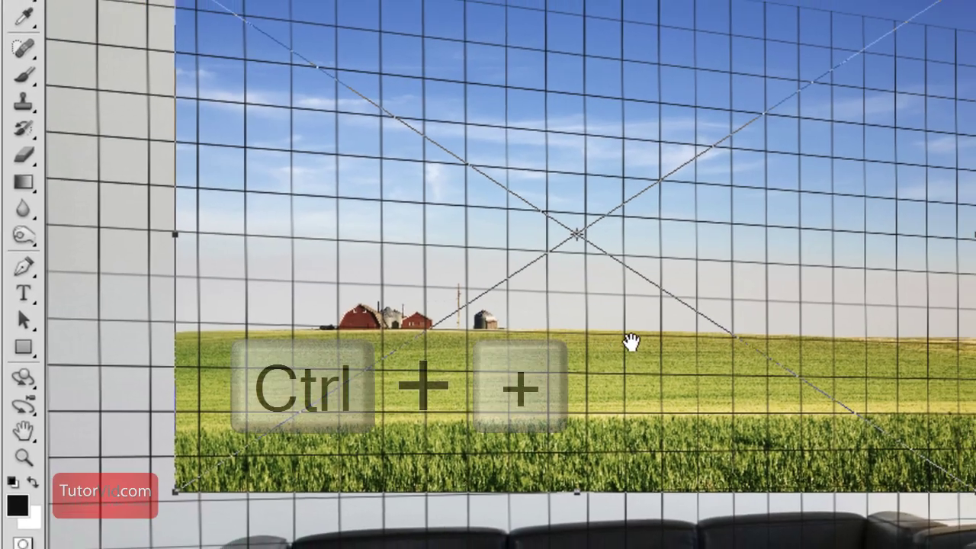
pyautogui.press('Up')
pyautogui.press('Up')
pyautogui.press('Up')
pyautogui.press('Right')
pyautogui.press('Right')
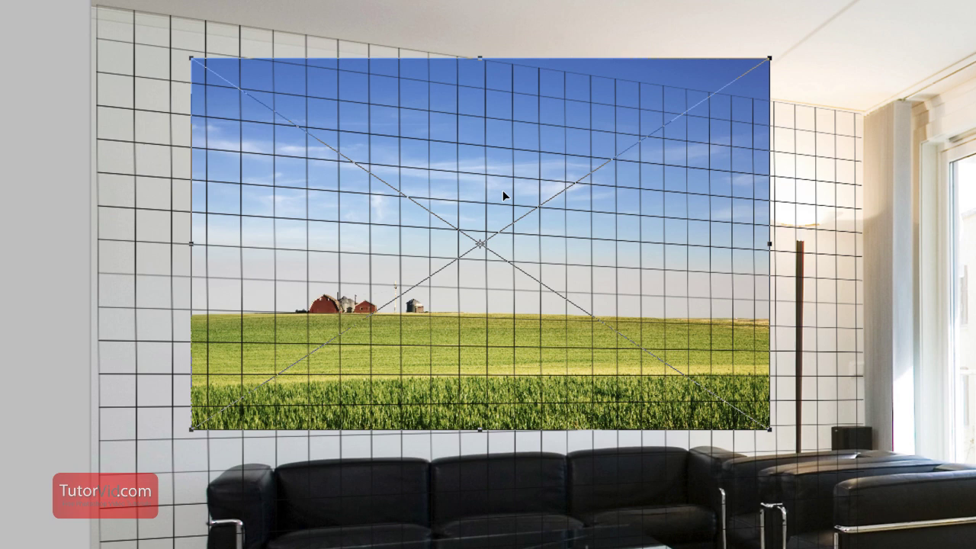
pyautogui.moveTo(503, 195); pyautogui.dragTo(502, 187)
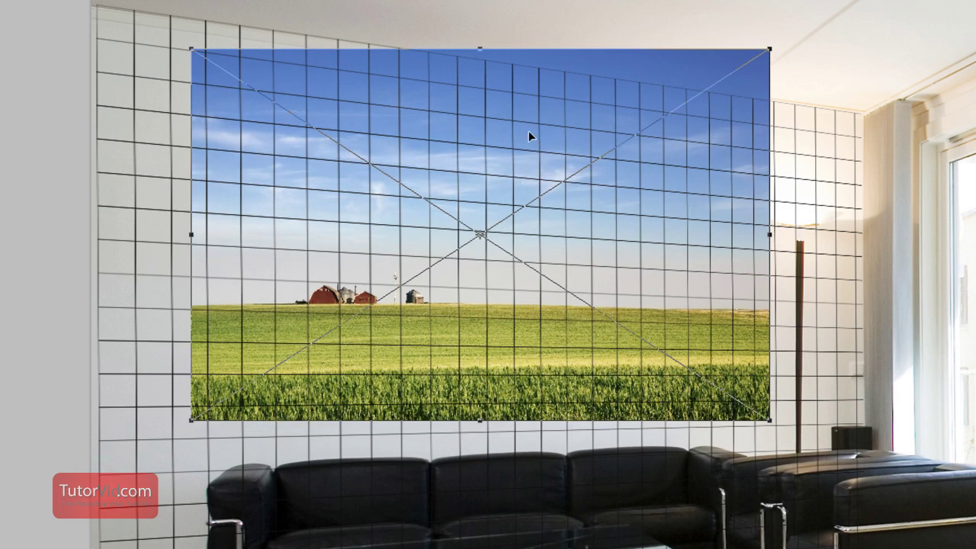
# Switch the transform to Distort and pull the corners to match the wall grid's perspective
pyautogui.rightClick(488, 122)
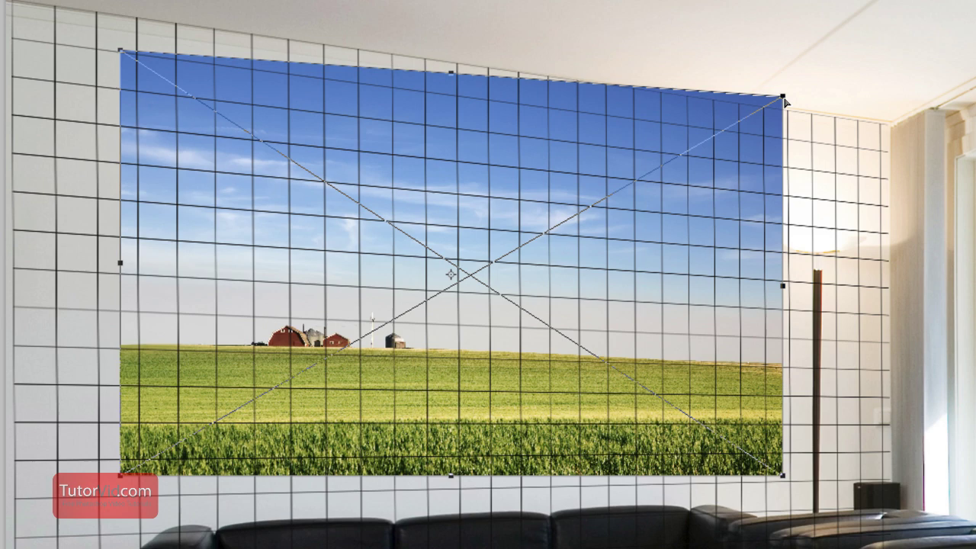
pyautogui.moveTo(784, 475); pyautogui.dragTo(783, 469)
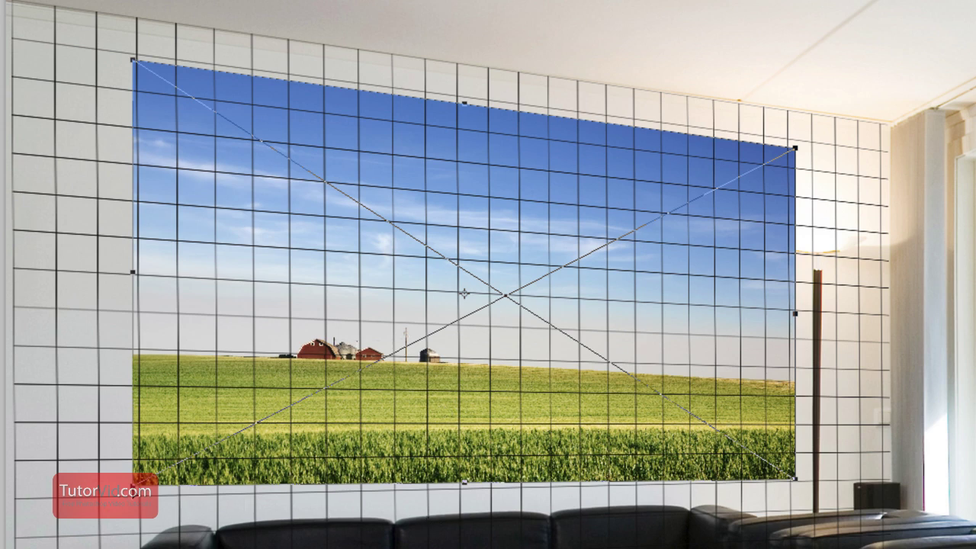
pyautogui.moveTo(134, 486); pyautogui.dragTo(136, 494)
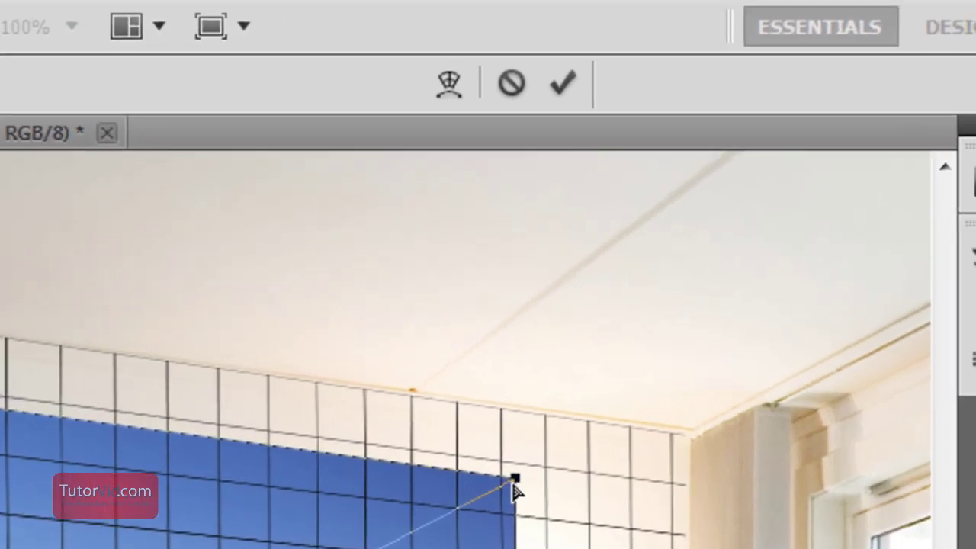
# Apply the landscape distortion, hide Layer 1's grid, and zoom out and back in to check
pyautogui.click(549, 93)
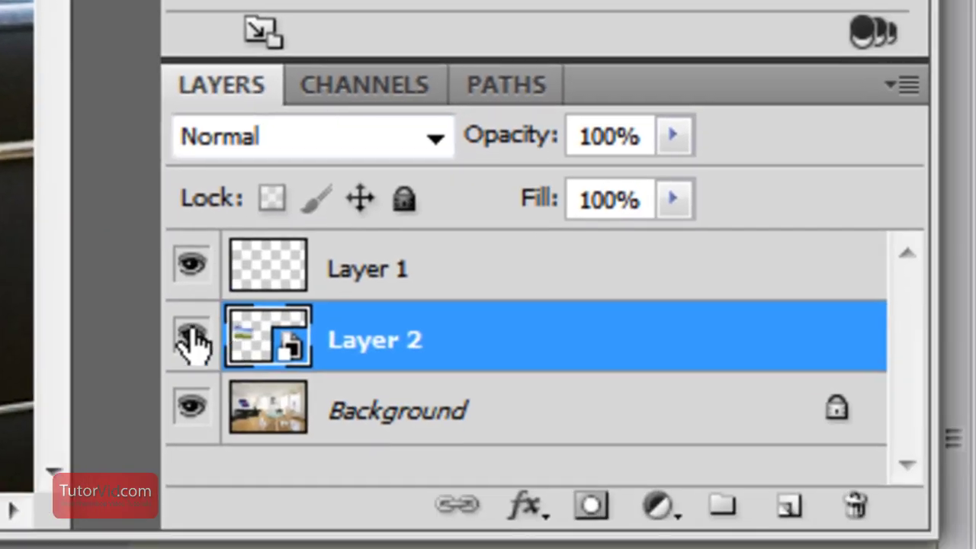
pyautogui.click(192, 265)
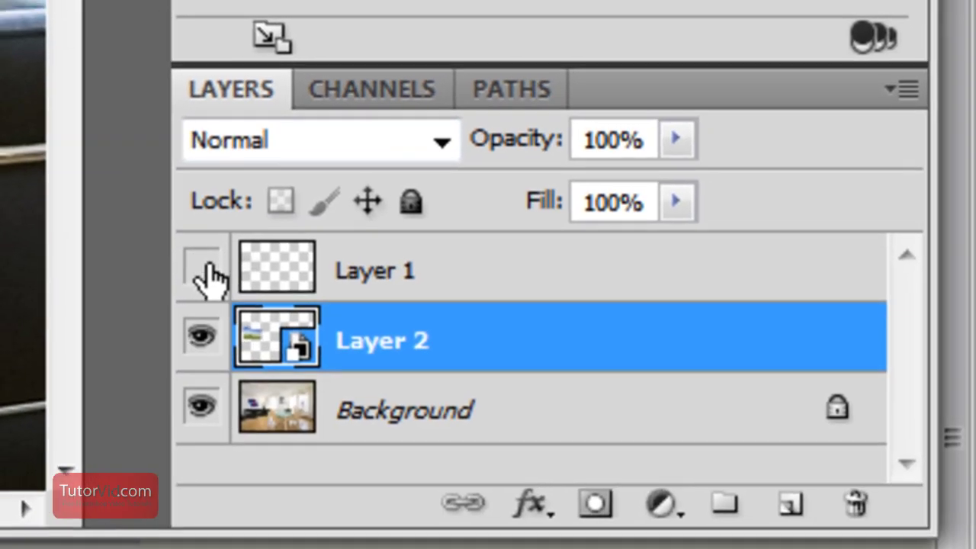
pyautogui.hotkey('ctrl', '-')
pyautogui.hotkey('ctrl', '-')
pyautogui.hotkey('ctrl', '-')
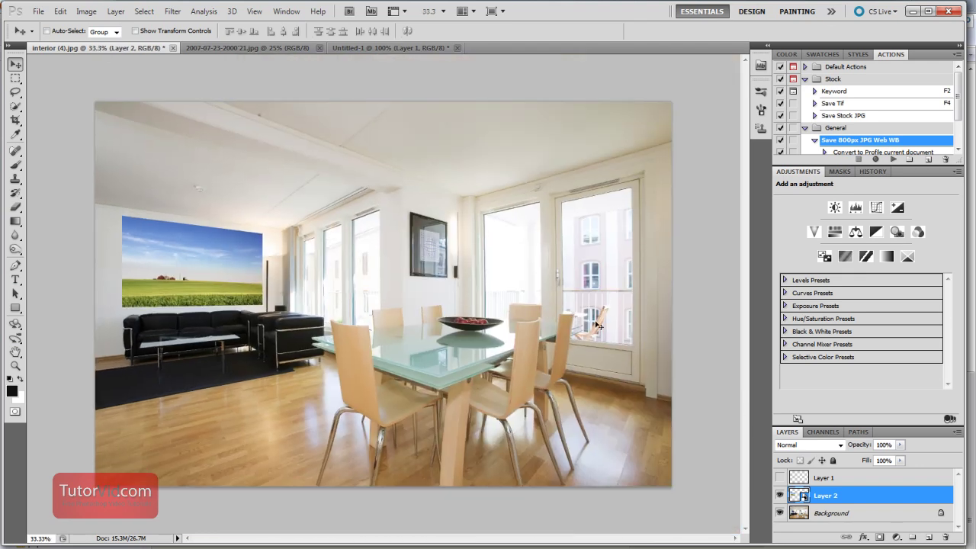
pyautogui.hotkey('ctrl', '+')
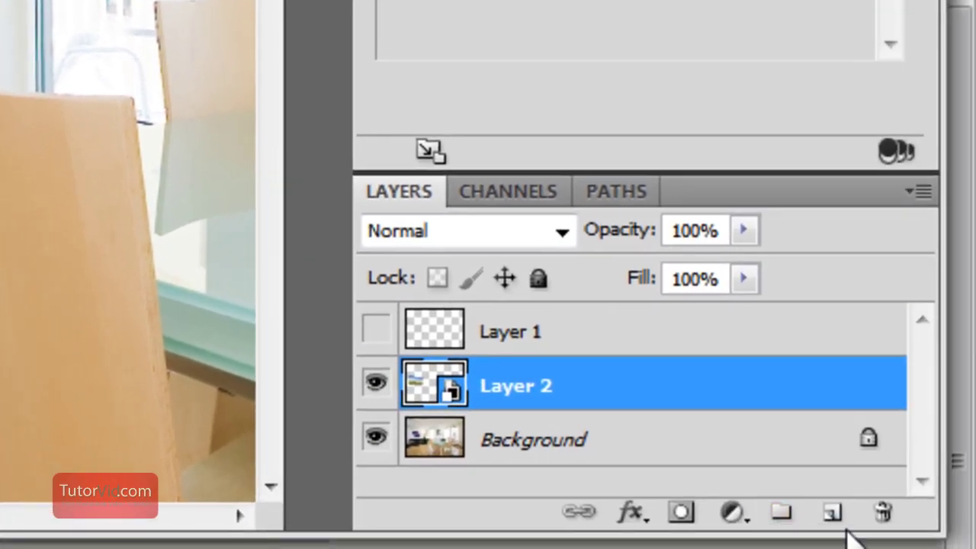
# On a new Layer 3, set up a 10 px black Center stroke around the landscape outline
pyautogui.click(832, 515)
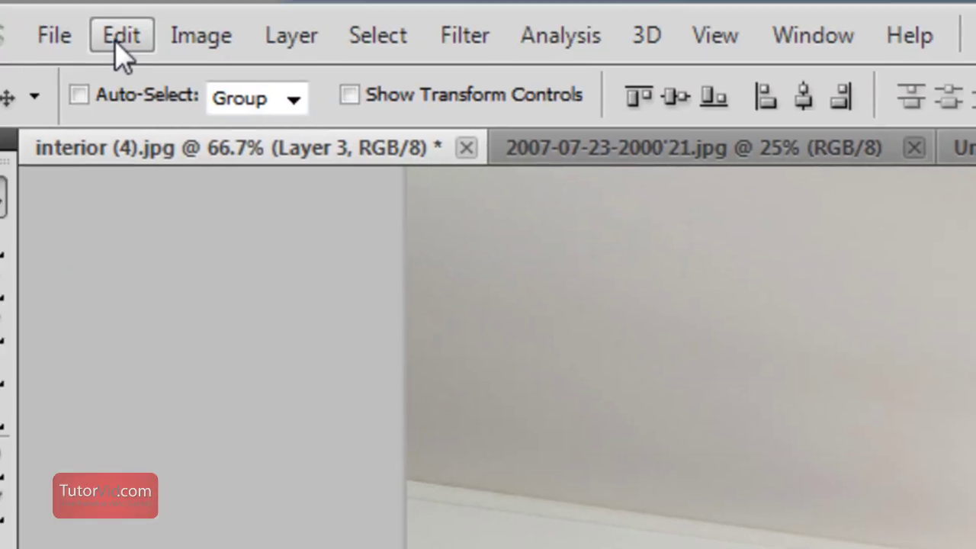
pyautogui.click(120, 35)
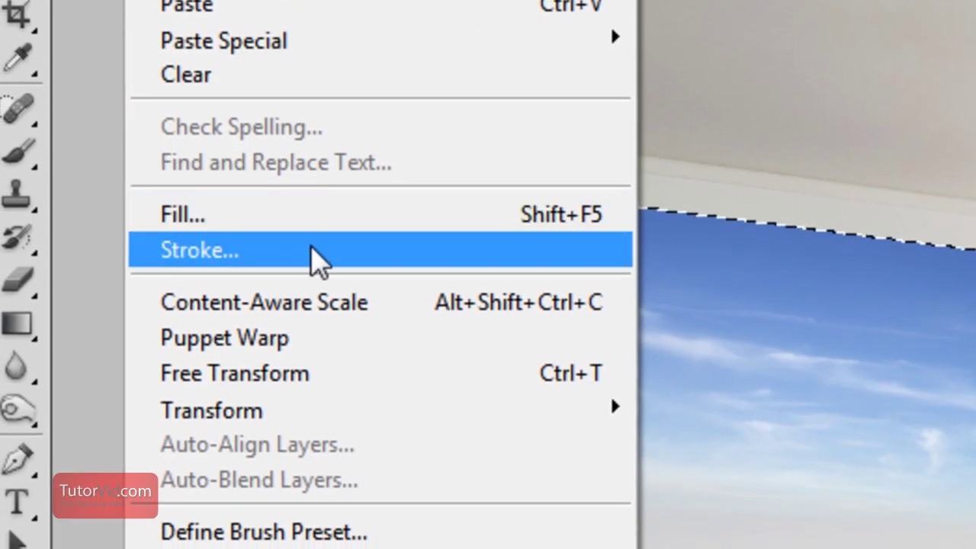
pyautogui.click(321, 262)
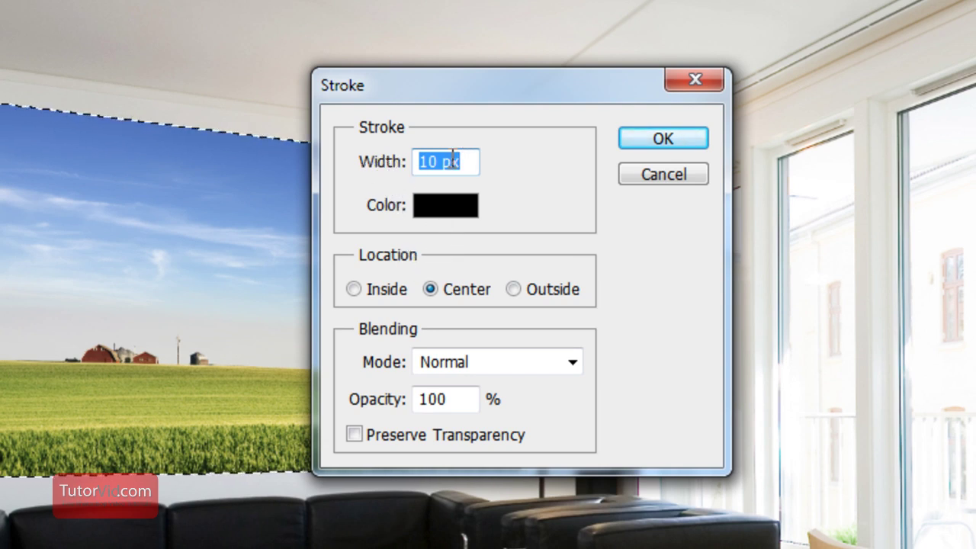
pyautogui.click(447, 208)
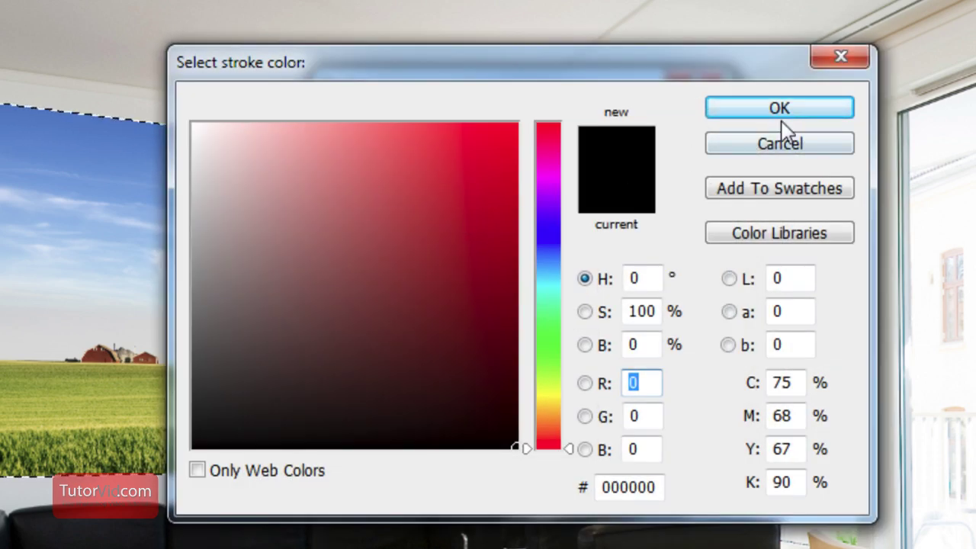
pyautogui.click(781, 114)
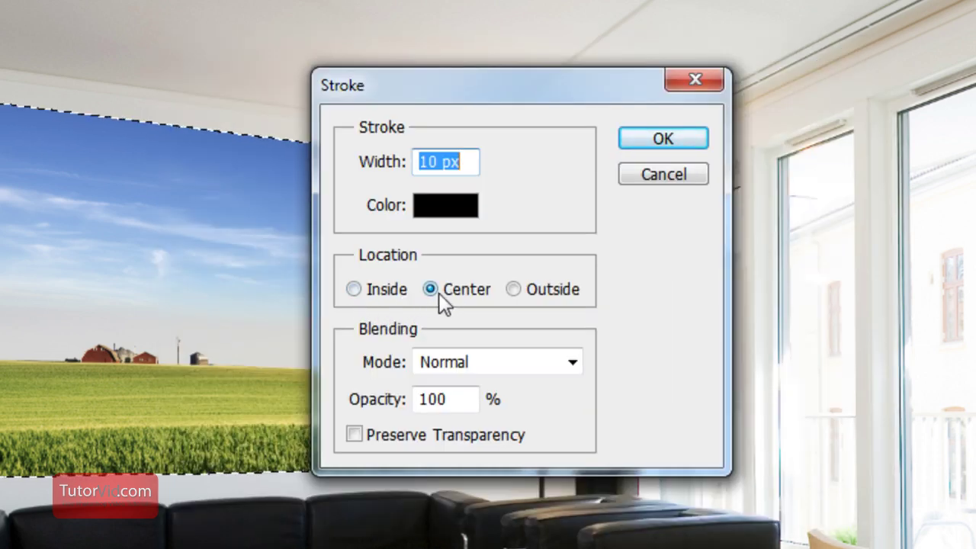